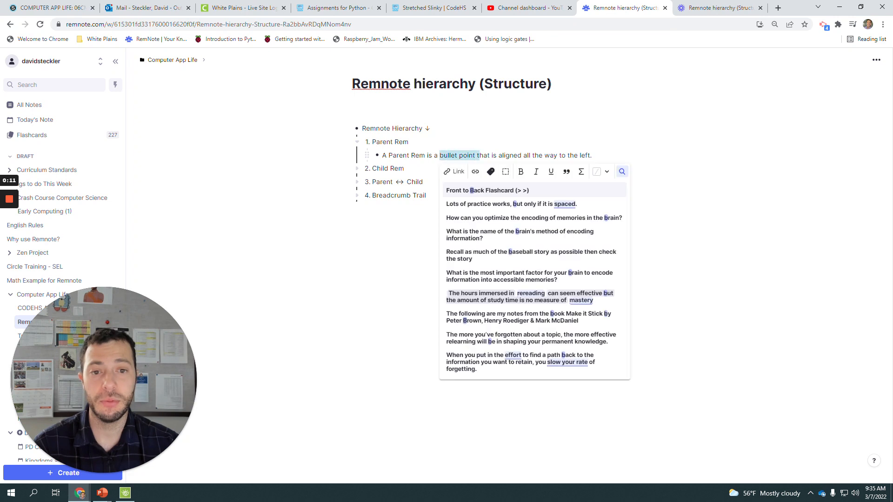
View the Remnote Hierarchy rem on its own page, then return to the Remnote hierarchy (Structure) document with Parent Rem collapsed.
left_click_drag(361, 129, 424, 133)
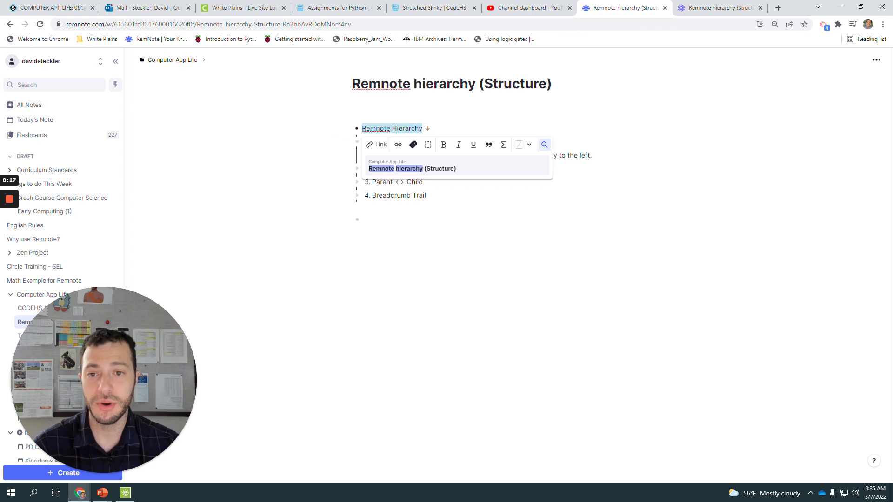
left_click(415, 212)
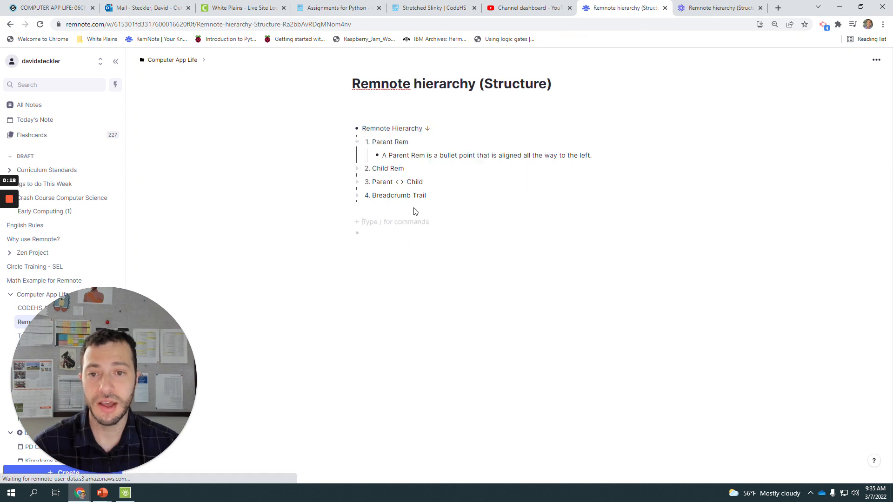
left_click(356, 129)
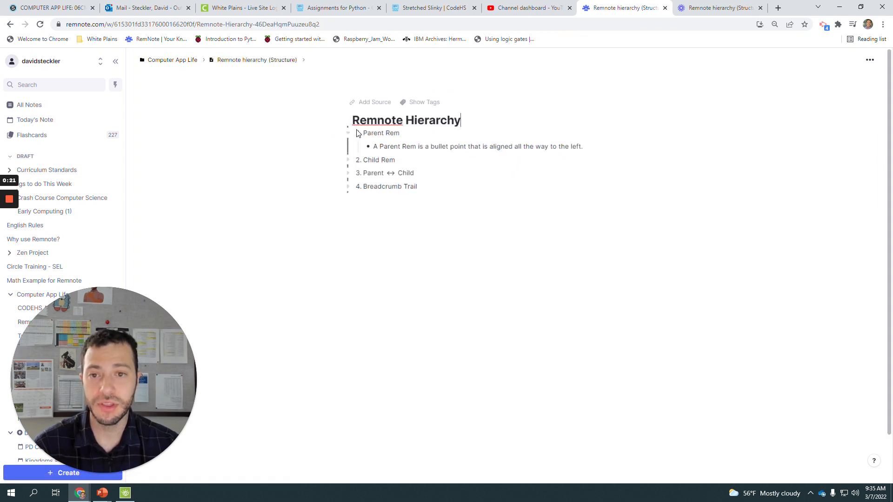
left_click_drag(477, 84, 274, 94)
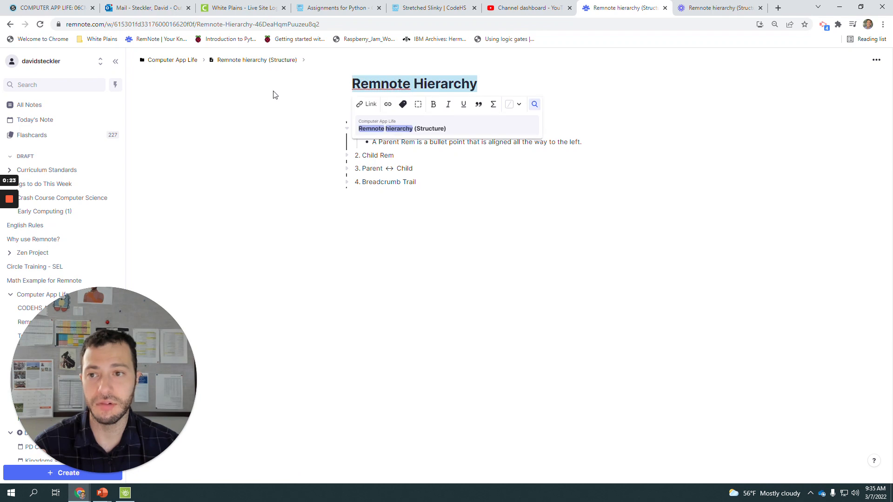
left_click(227, 61)
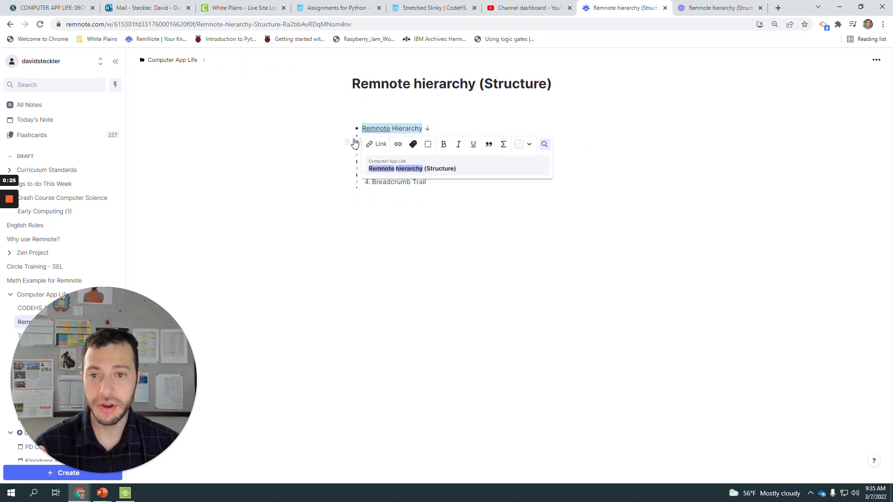
left_click(607, 154)
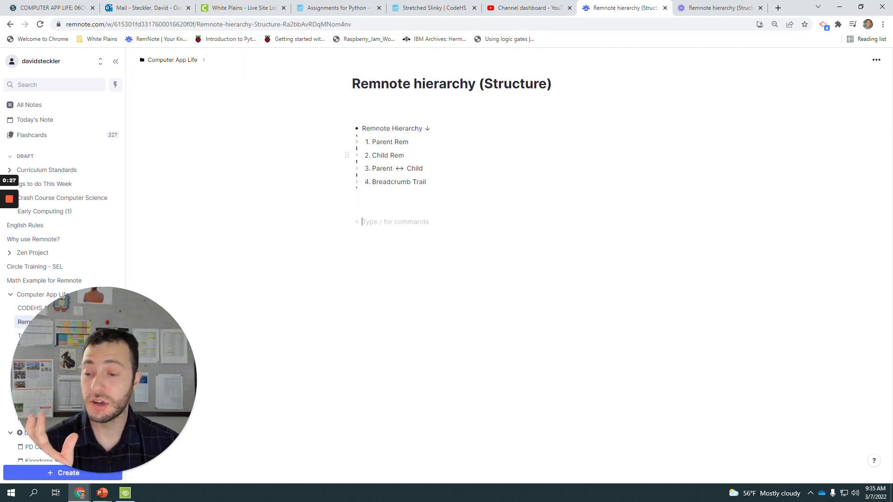
Expand Child Rem and Parent ↔ Child one after the other to read their explanations, collapsing each again.
left_click(357, 156)
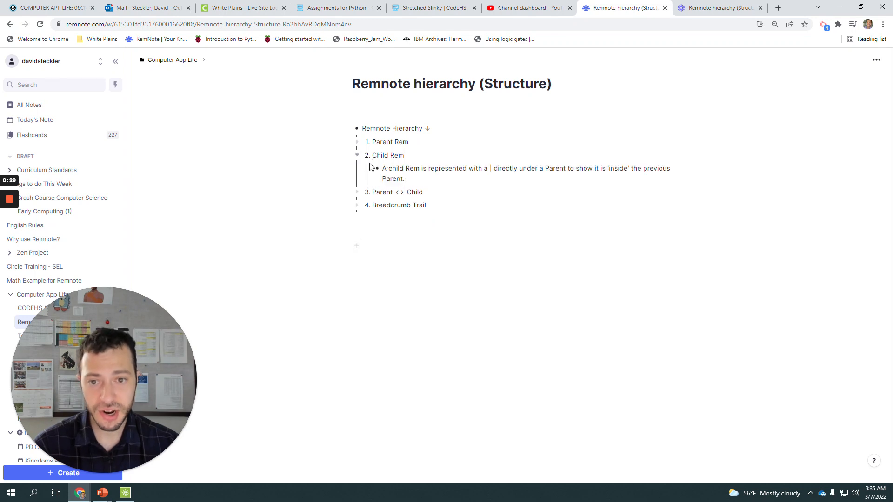
double_click(490, 168)
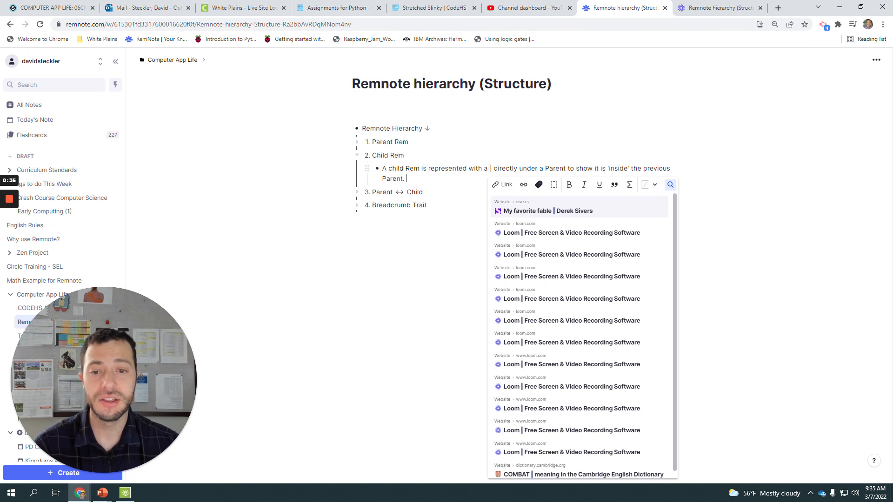
left_click(407, 178)
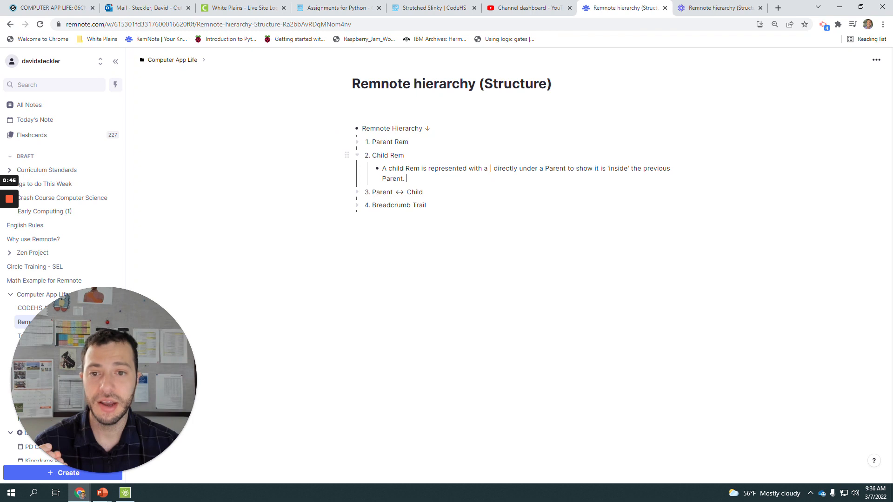
left_click(358, 155)
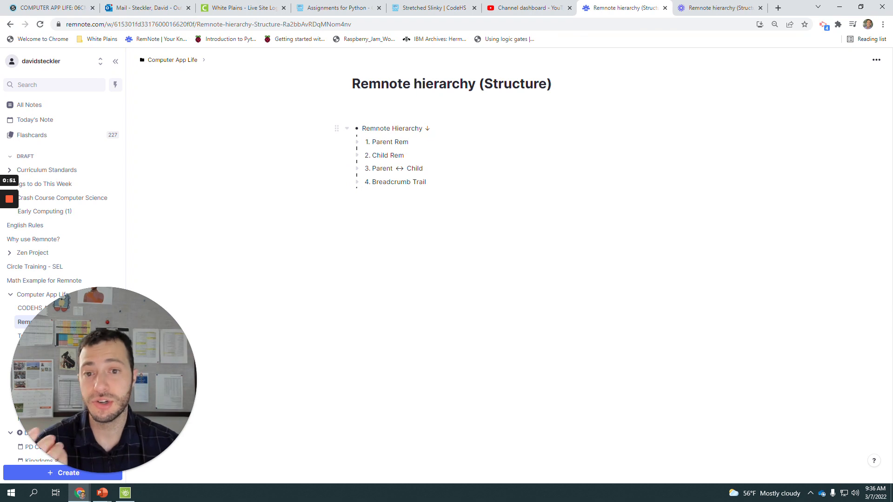
left_click_drag(362, 129, 415, 129)
left_click(423, 128)
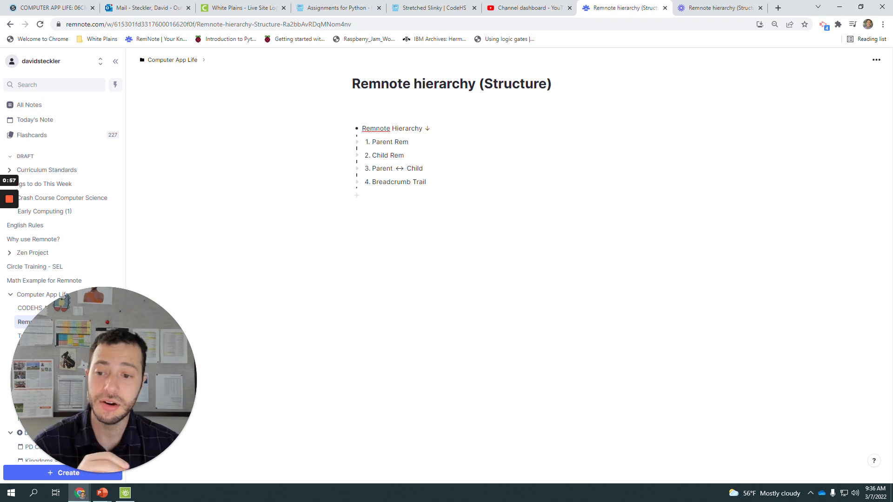
left_click(357, 169)
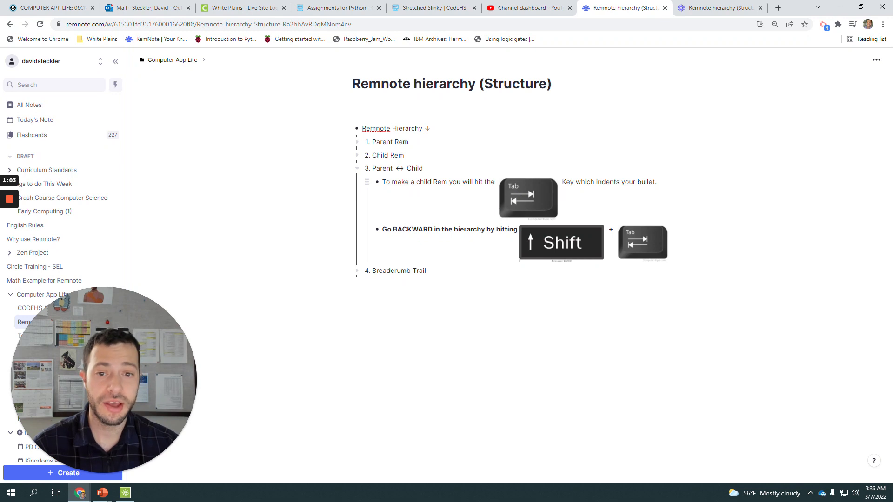
left_click(357, 169)
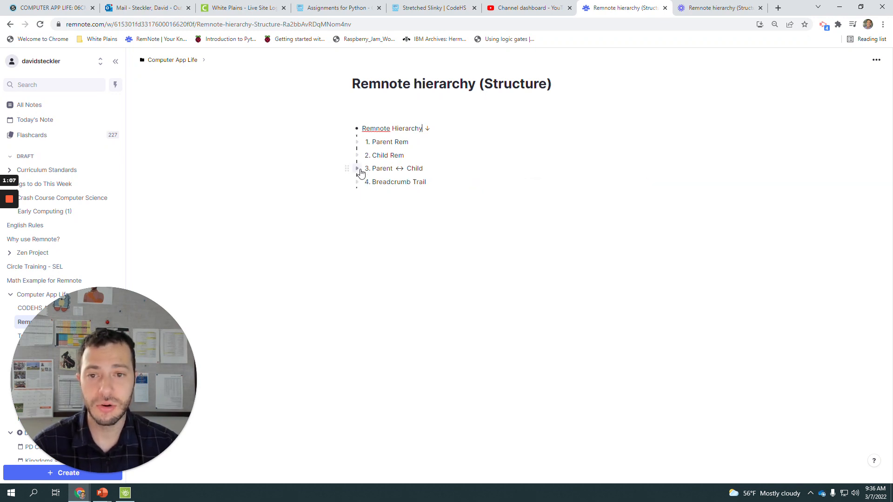
Add two top-level bullets, "Remnote Hierarchy" and "Parent Rem", below the existing numbered list.
left_click(358, 233)
type("R")
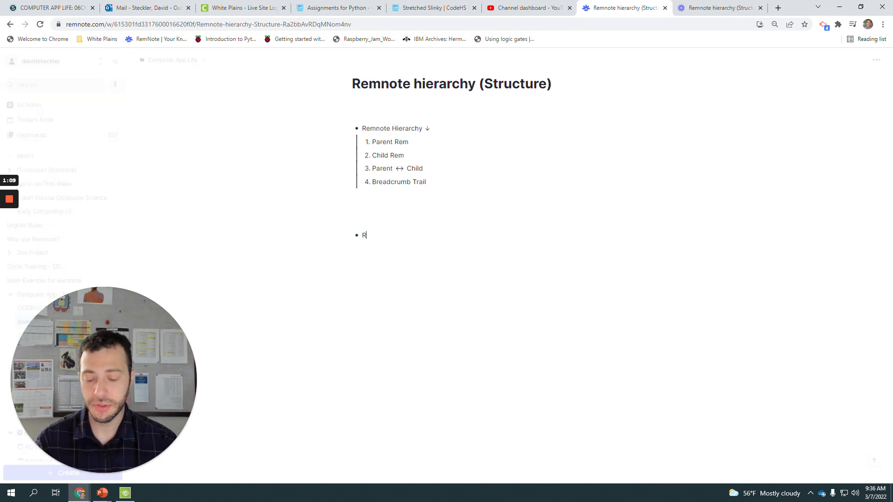
type("emnote Hierarchy")
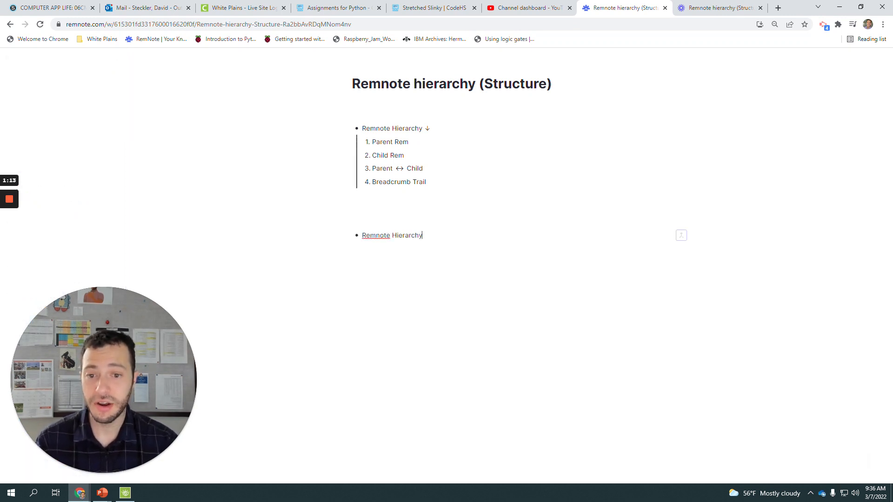
key("Return")
type("Parent Rem")
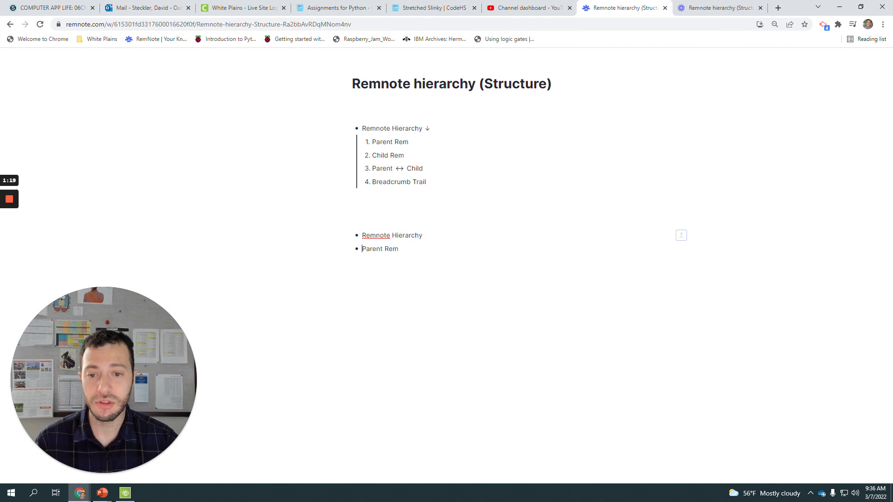
Expand the Parent ↔ Child explanation and indent the new Parent Rem bullet as a child of the new Remnote Hierarchy bullet.
left_click(355, 169)
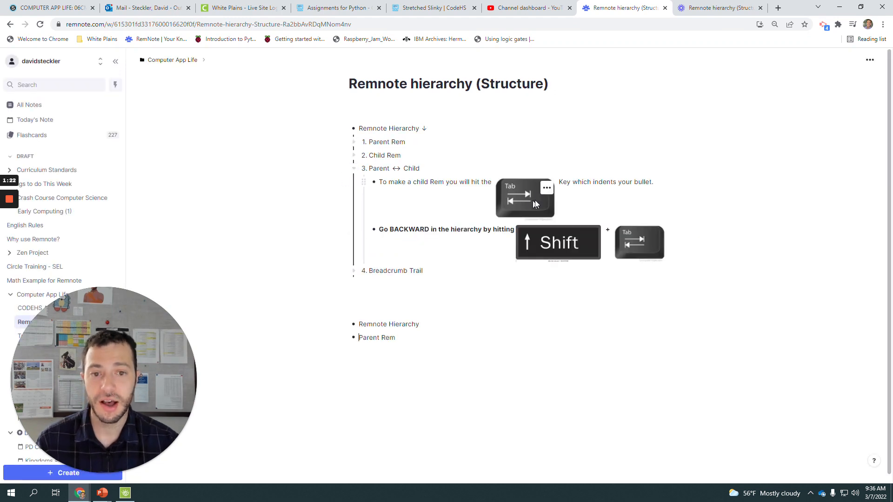
left_click(355, 338)
left_click(251, 61)
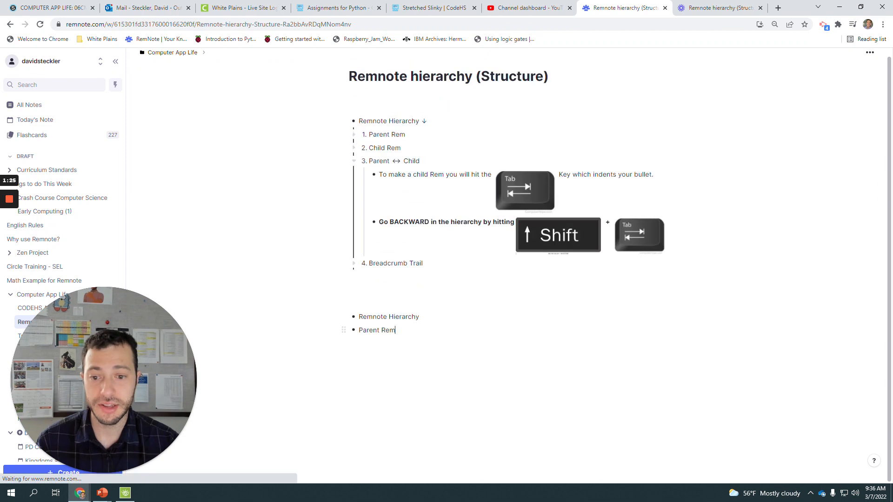
key("Tab")
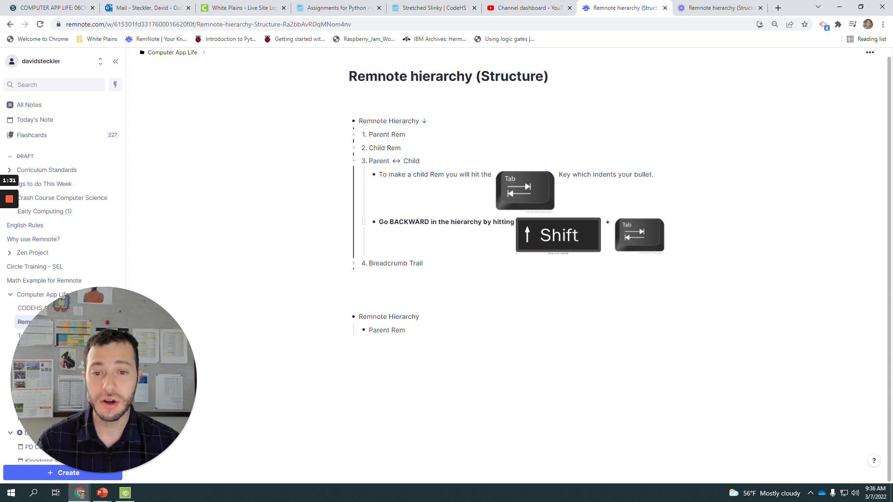
left_click_drag(406, 331, 369, 331)
left_click(383, 335)
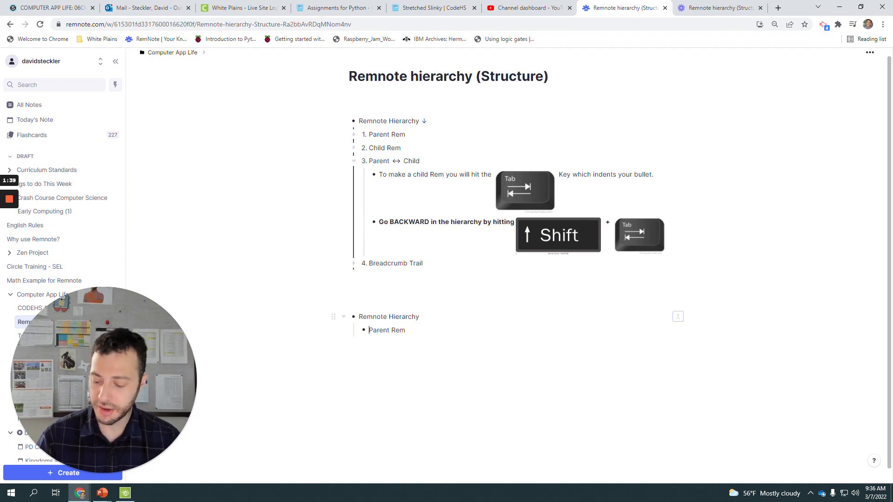
Move the new Parent Rem bullet back and forth between top level and child level, ending with it nested under Remnote Hierarchy.
key("shift+Tab")
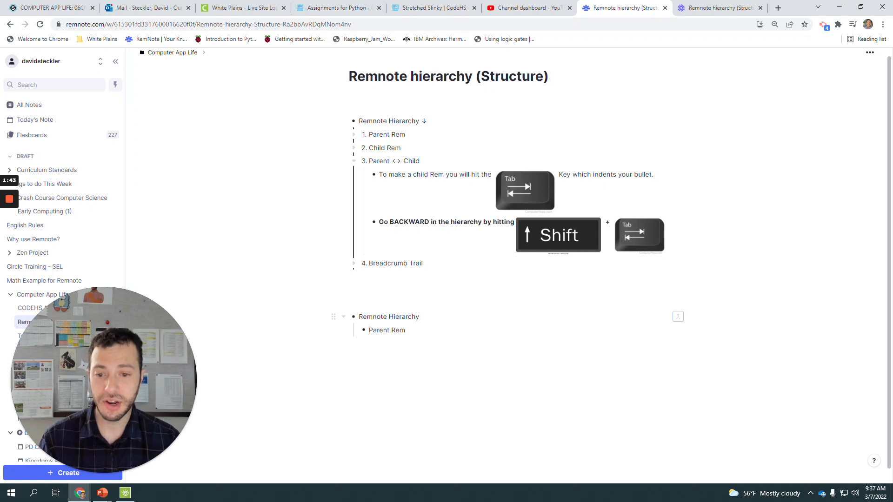
key("Tab")
key("shift+Tab")
key("Tab")
key("shift+Tab")
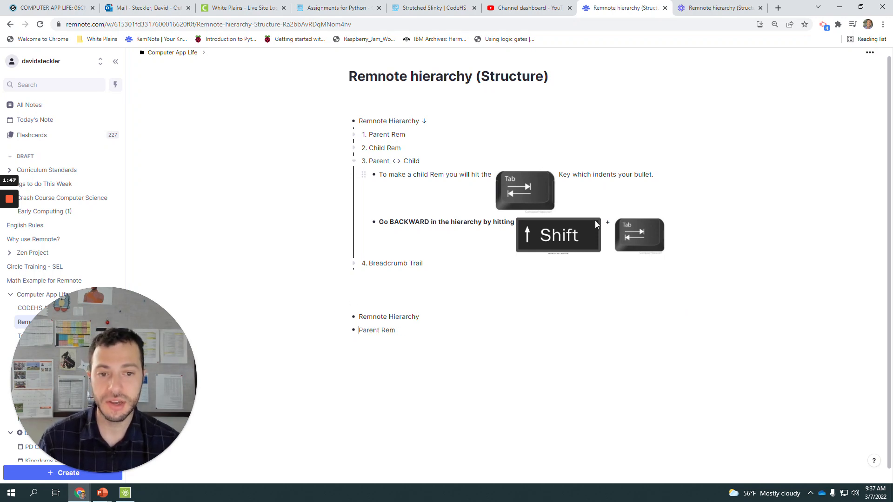
triple_click(399, 317)
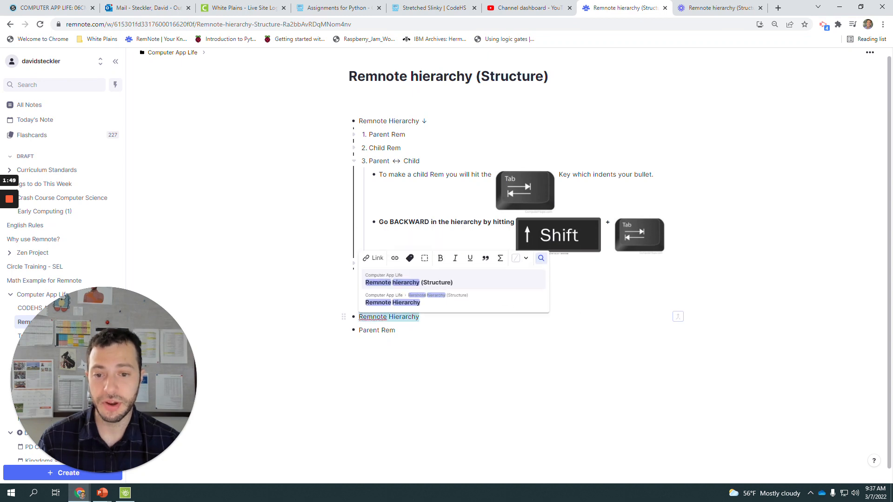
triple_click(388, 330)
left_click(369, 331)
key("Tab")
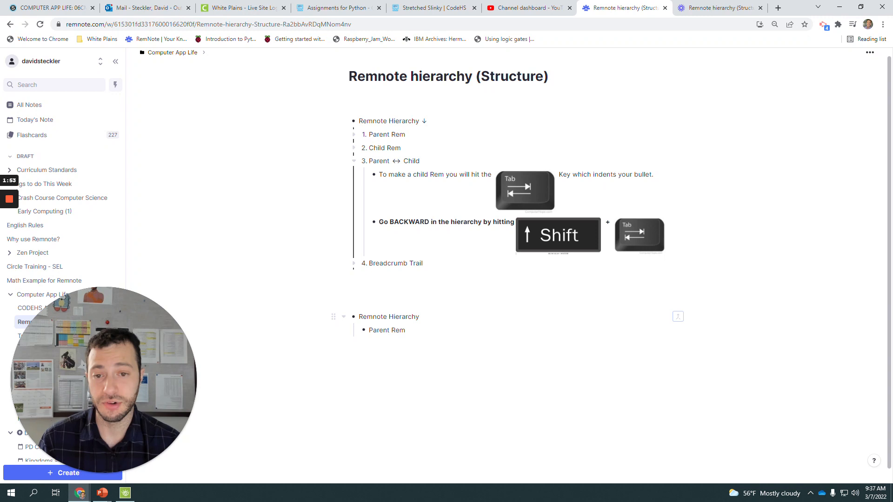
Add a "Grandchild Rem" bullet after the new Parent Rem and indent it as that bullet's child.
key("Return")
type("Grandchild Rem")
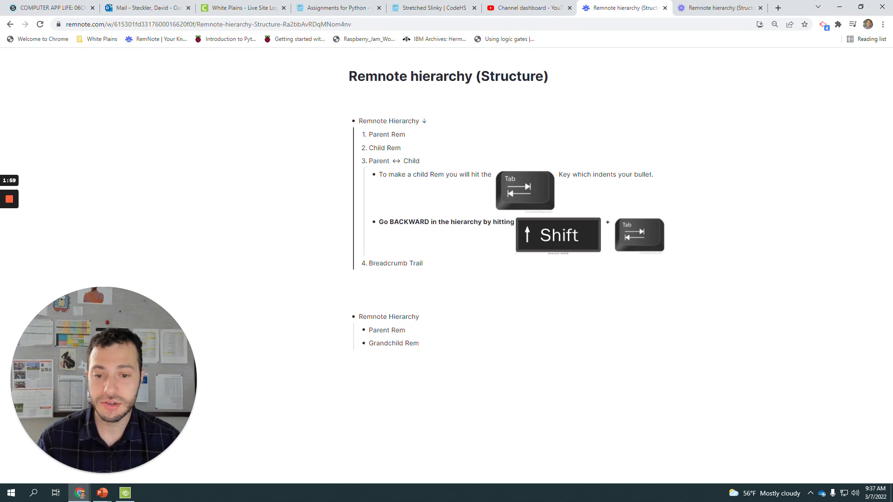
key("Tab")
left_click_drag(429, 343, 379, 344)
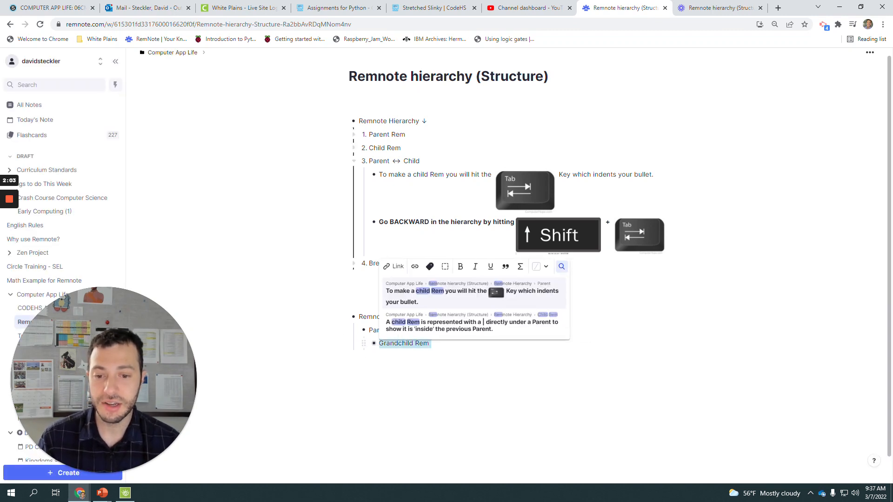
left_click(373, 330)
triple_click(373, 330)
triple_click(373, 317)
left_click(467, 371)
left_click(418, 330)
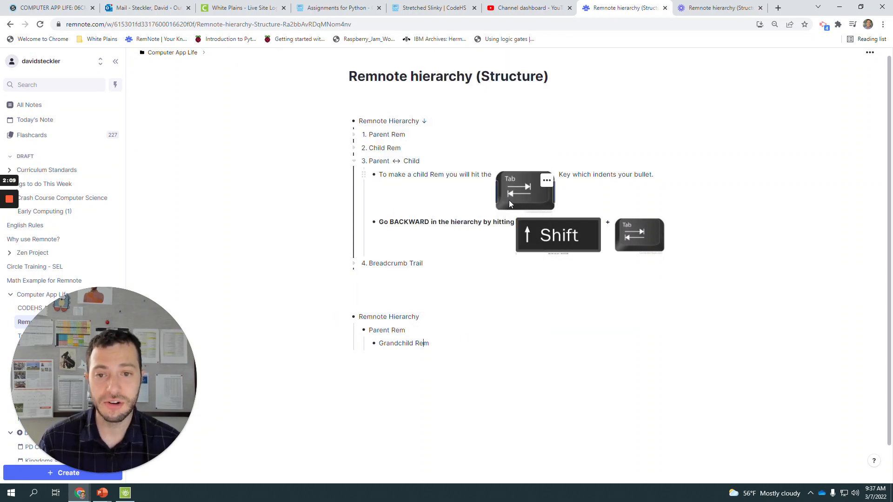
Collapse Parent ↔ Child, expand Breadcrumb Trail, and open the Breadcrumb Trail rem on its own page.
left_click(354, 161)
left_click(357, 182)
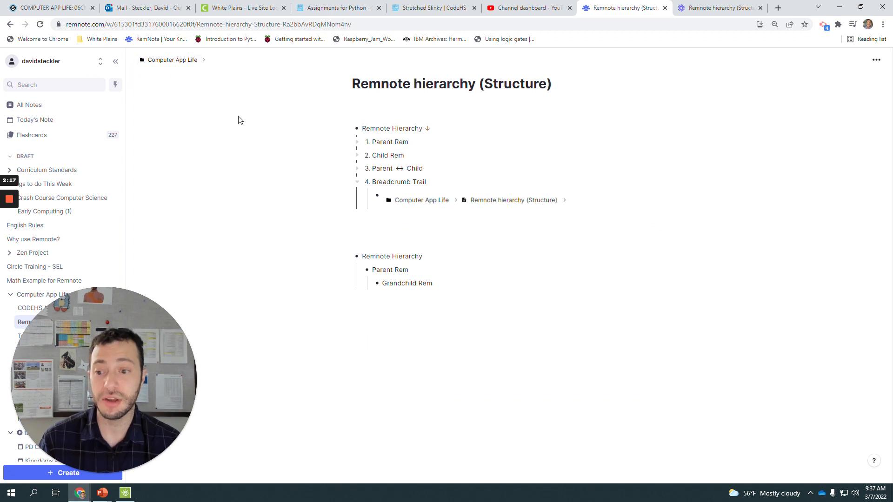
left_click(368, 182)
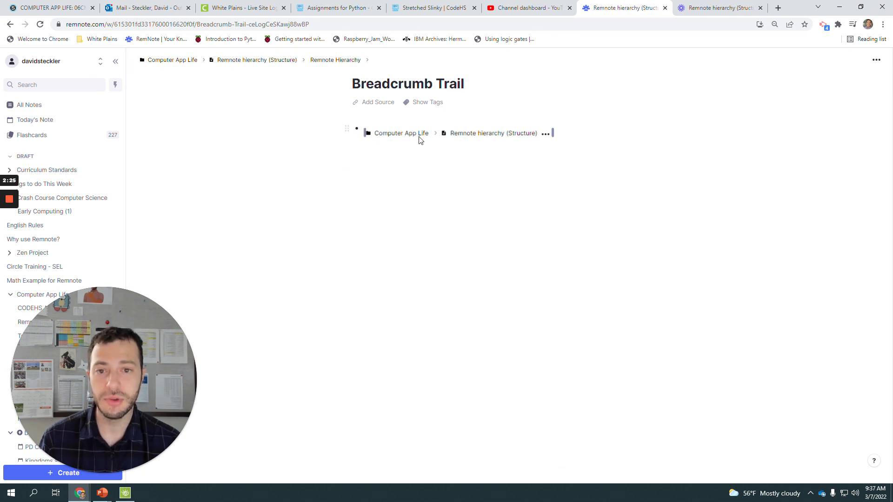
Go up to the Remnote Hierarchy rem through the breadcrumbs and reopen Breadcrumb Trail, twice in a row.
left_click(328, 63)
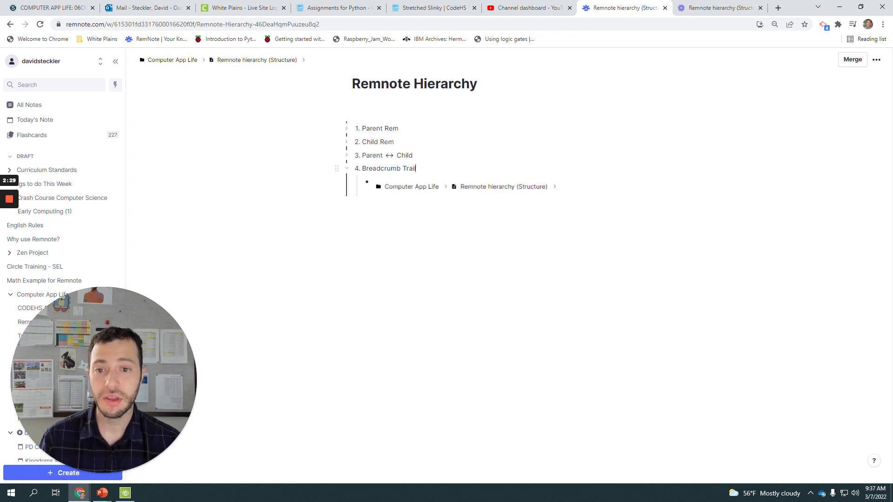
left_click(358, 171)
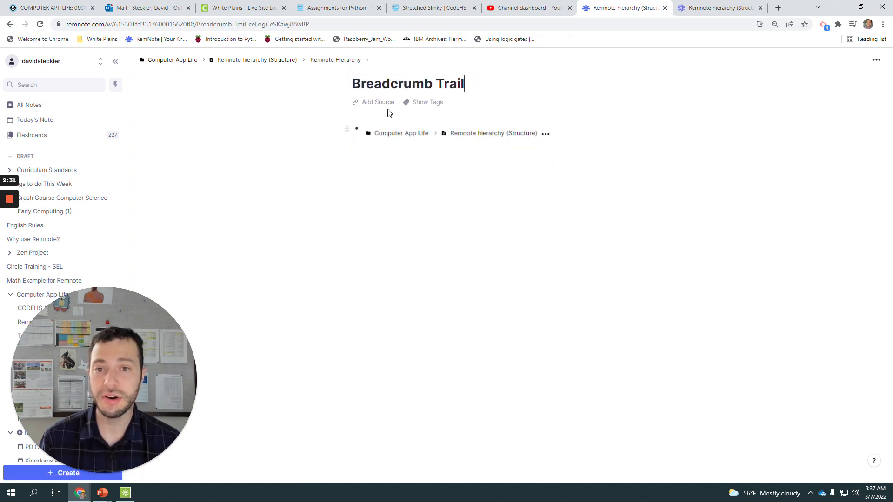
left_click(334, 60)
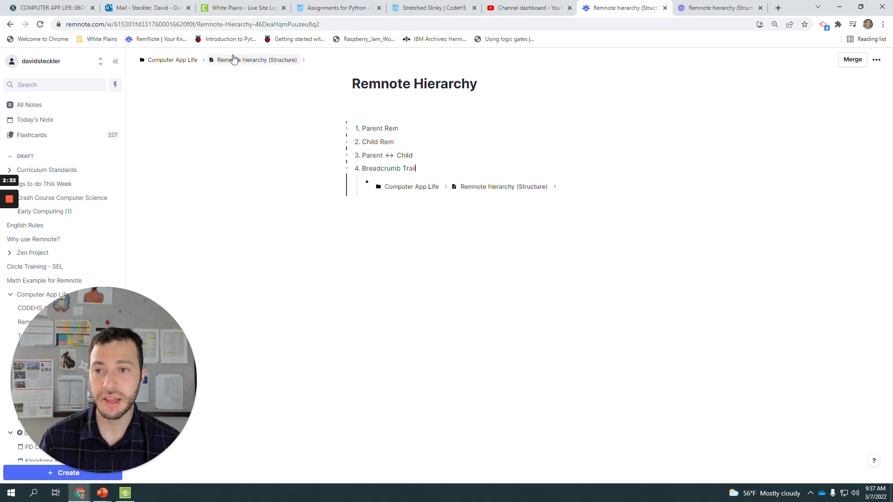
left_click(357, 172)
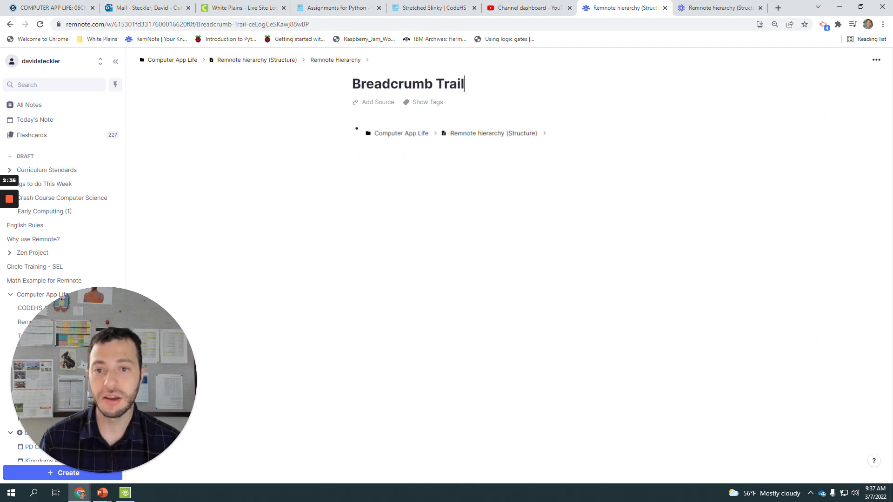
Go up to the Computer App Life folder through the breadcrumbs and reopen the Remnote hierarchy (Structure) document from it.
left_click(186, 61)
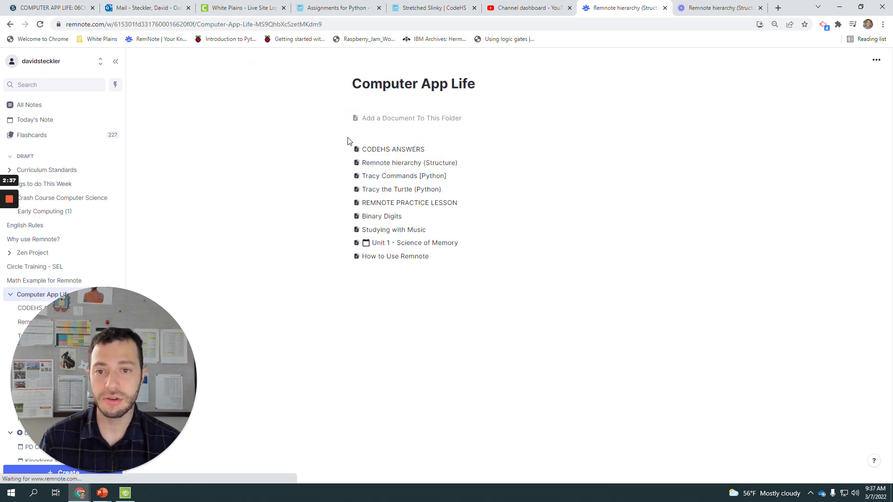
left_click(355, 162)
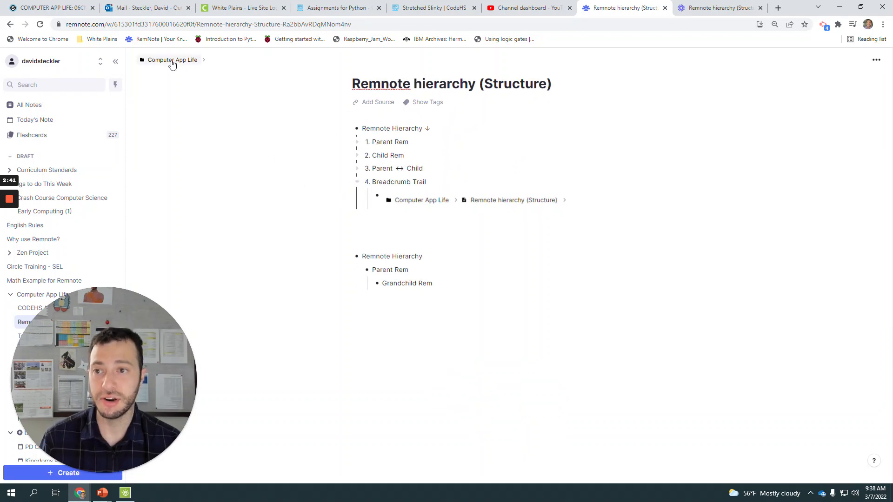
Reopen the Remnote hierarchy (Structure) document through its Computer App Life folder, and toggle its Breadcrumb Trail rem repeatedly, leaving it collapsed.
left_click(185, 63)
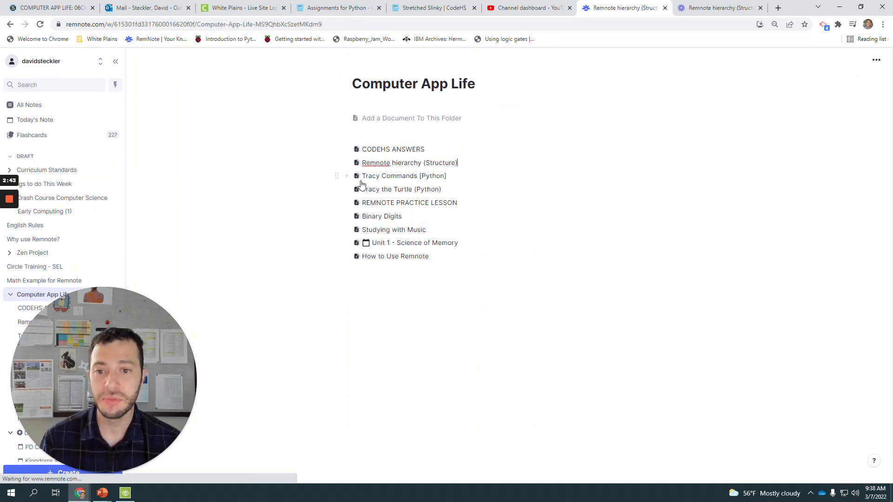
left_click(358, 165)
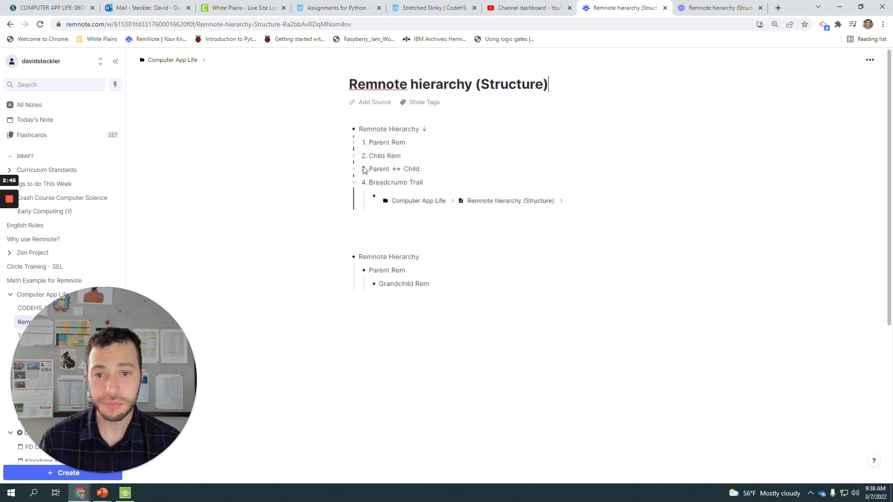
left_click(356, 183)
left_click(357, 183)
left_click(357, 183)
left_click(357, 184)
left_click(357, 183)
left_click(357, 183)
left_click(356, 182)
Expand and collapse the Parent ↔ Child rem in the numbered list, twice, leaving it collapsed.
left_click(357, 169)
left_click(357, 169)
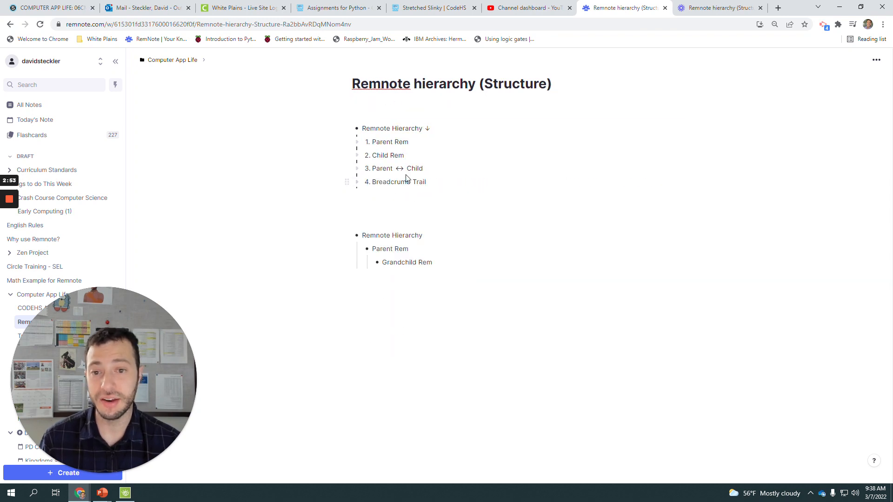
left_click_drag(406, 180, 368, 144)
left_click(401, 208)
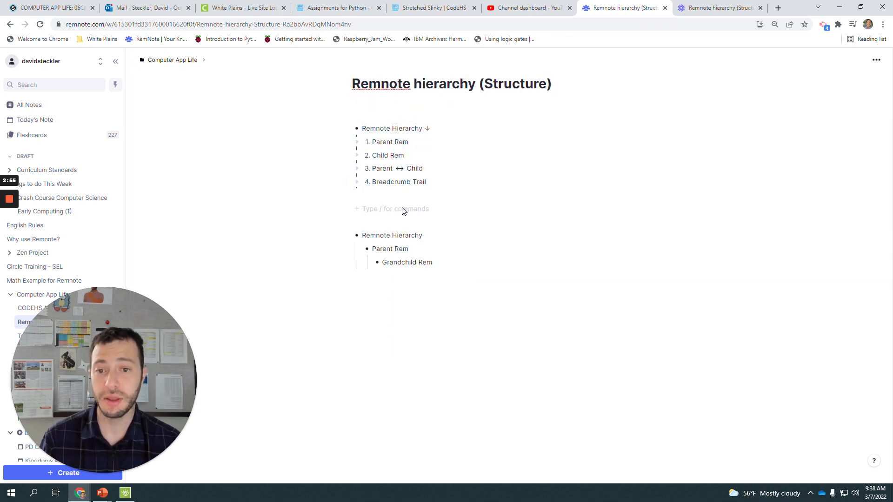
left_click(361, 171)
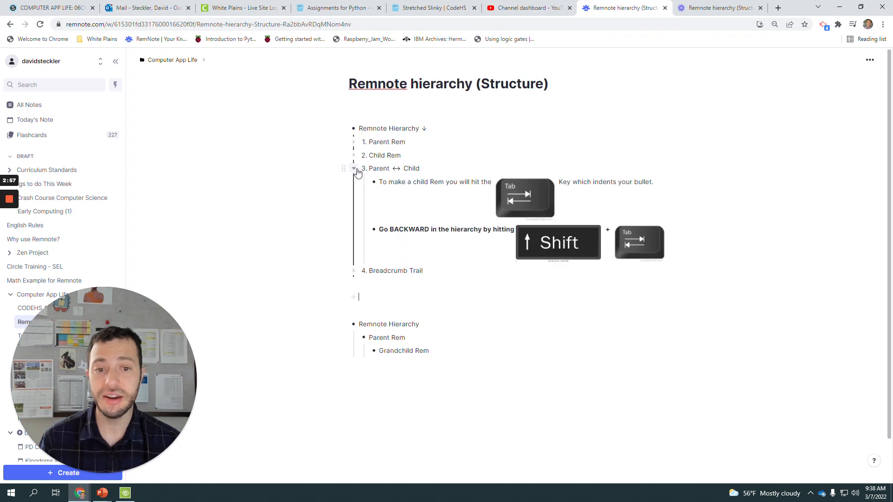
left_click(356, 172)
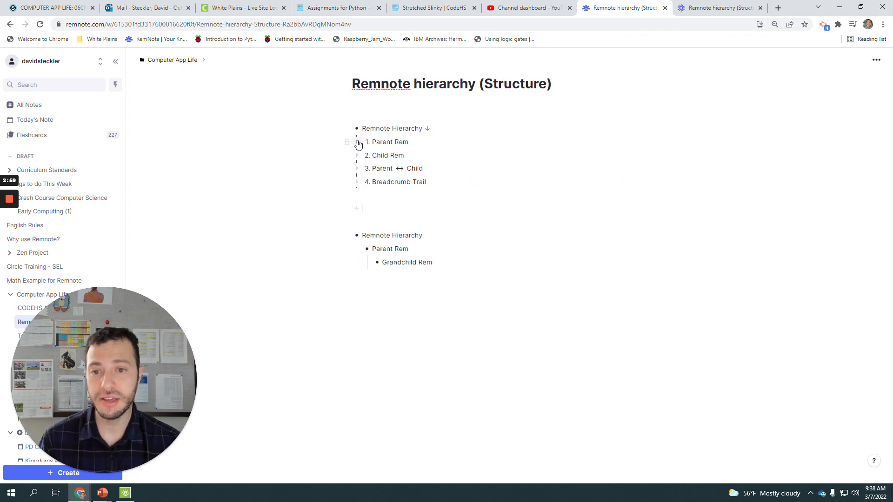
Toggle the numbered Parent Rem open and closed several times, leaving it collapsed.
left_click(357, 143)
left_click(357, 143)
left_click(357, 143)
left_click(358, 144)
left_click(358, 144)
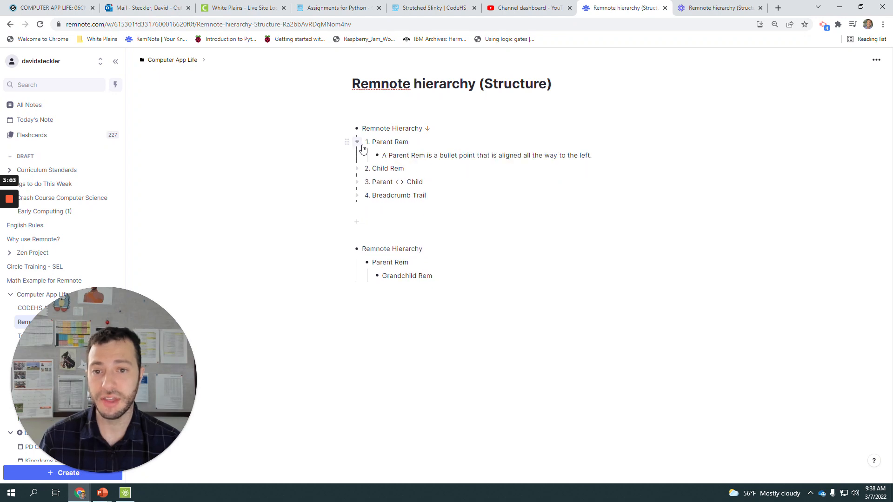
left_click(358, 143)
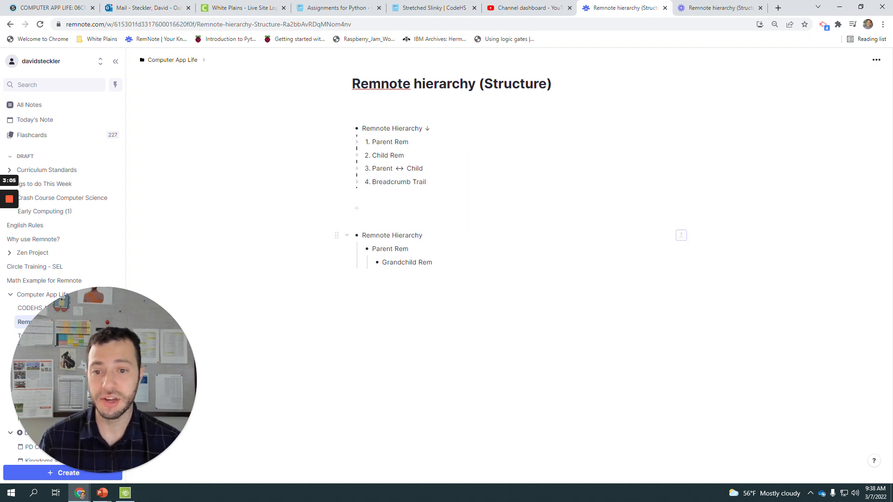
Highlight the Remnote Hierarchy bullet of the nested example, and collapse and re-expand its children.
left_click_drag(363, 235, 422, 235)
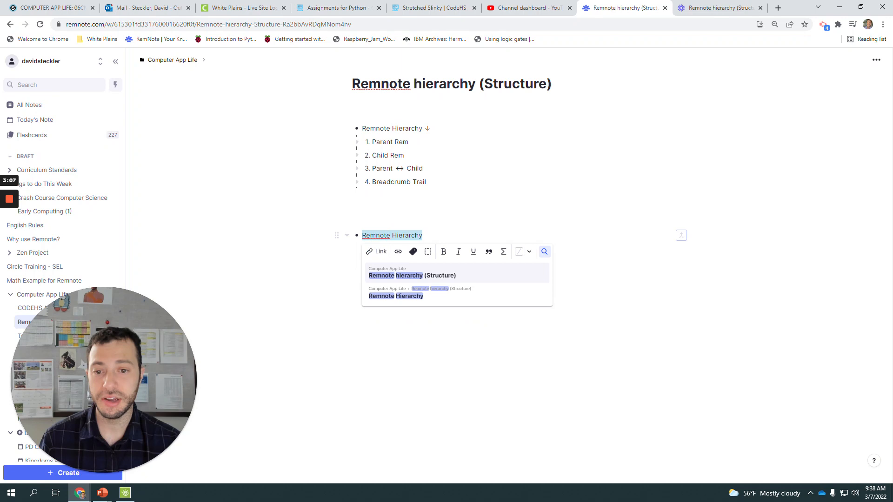
left_click(423, 236)
left_click(383, 249)
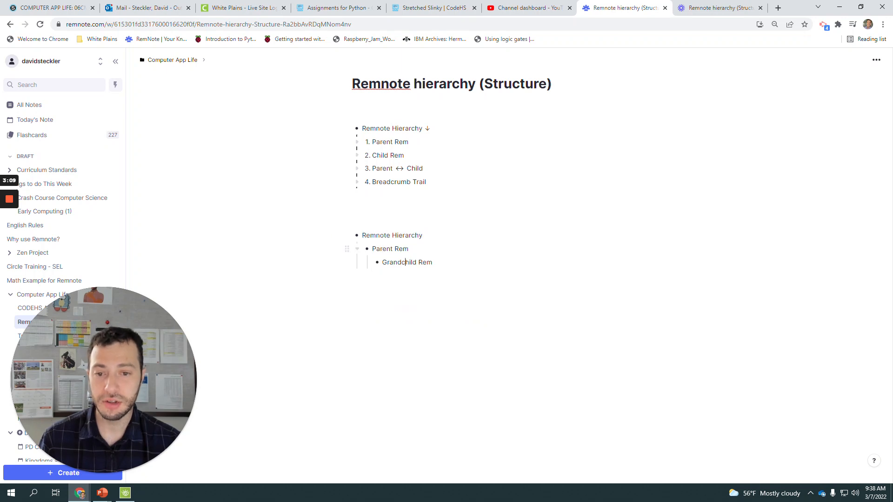
left_click(348, 236)
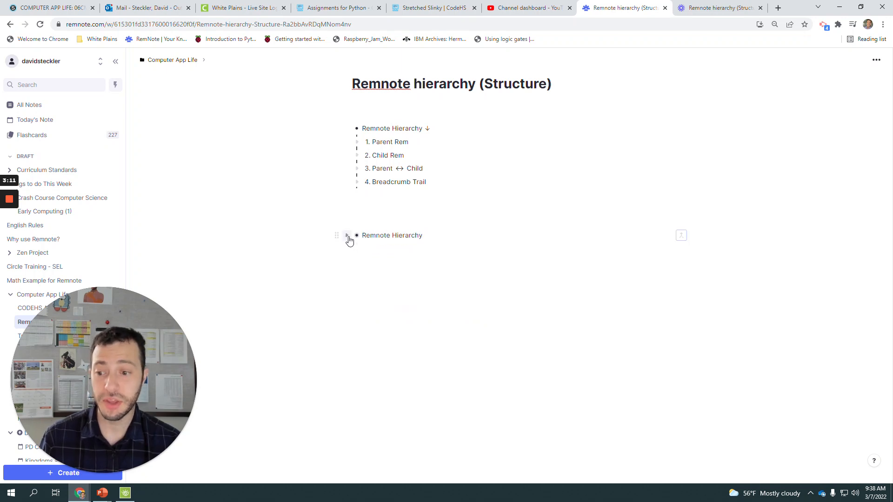
left_click(348, 236)
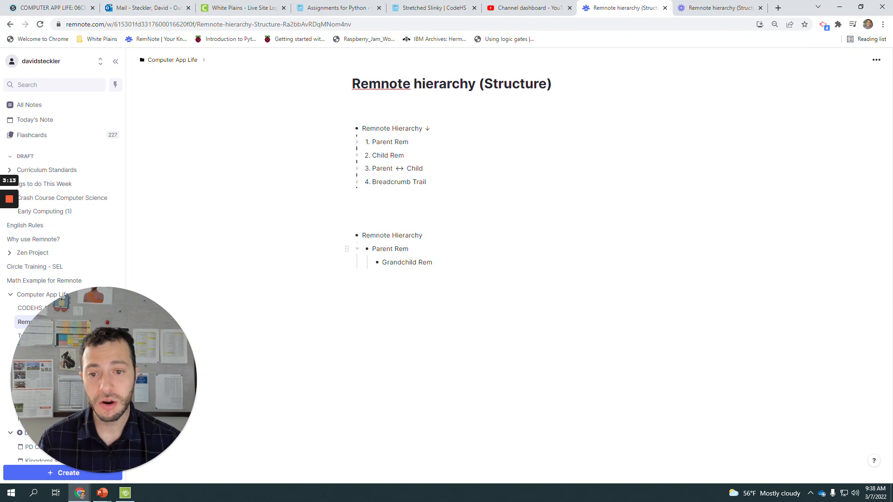
Toggle the nested example's Parent Rem to hide and show Grandchild Rem, and collapse the example's top Remnote Hierarchy bullet.
triple_click(383, 250)
left_click(357, 249)
left_click(409, 250)
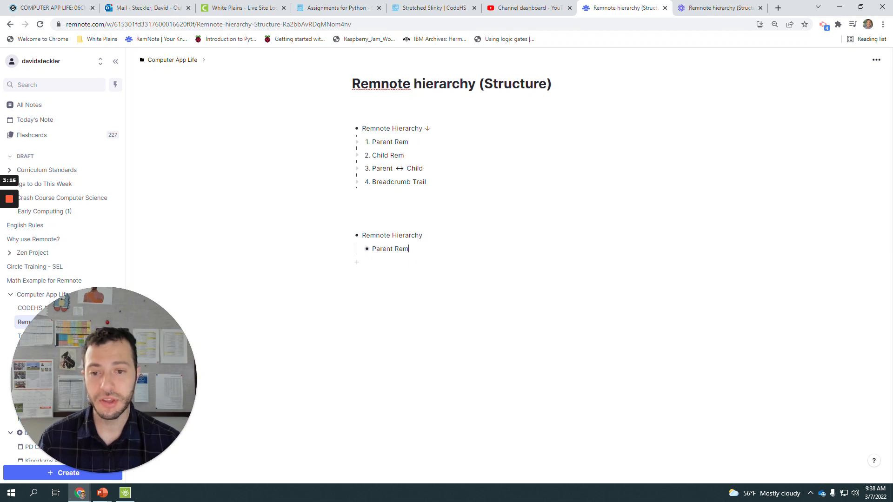
left_click(358, 251)
left_click(359, 251)
left_click(359, 251)
left_click(359, 251)
left_click(359, 250)
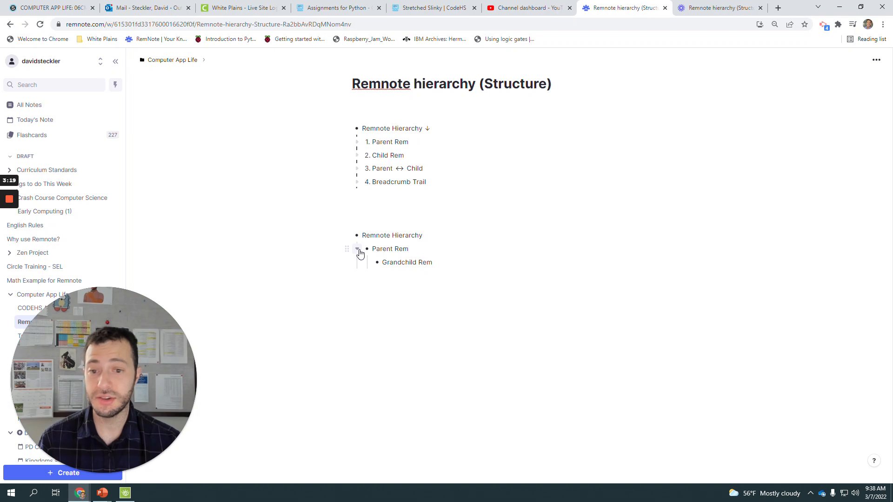
left_click(359, 250)
left_click(354, 237)
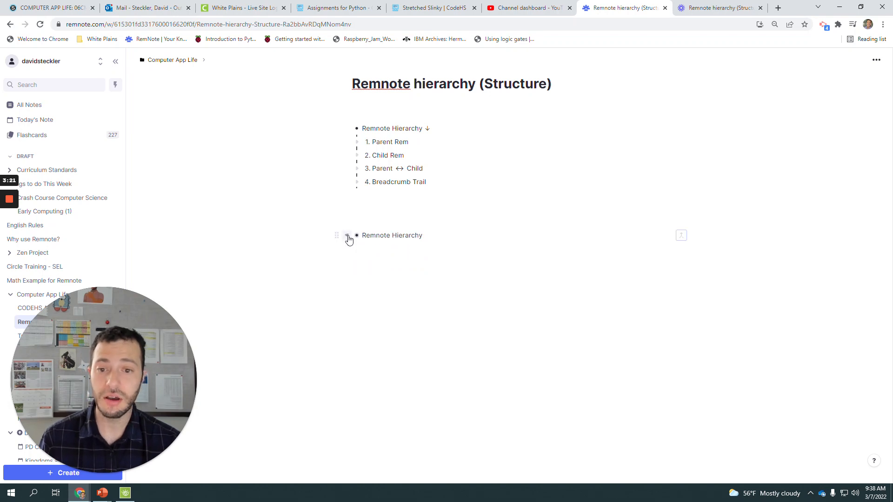
Expand all four numbered rems: Parent Rem, Child Rem, Parent ↔ Child and Breadcrumb Trail.
left_click(357, 158)
left_click(357, 157)
left_click(357, 142)
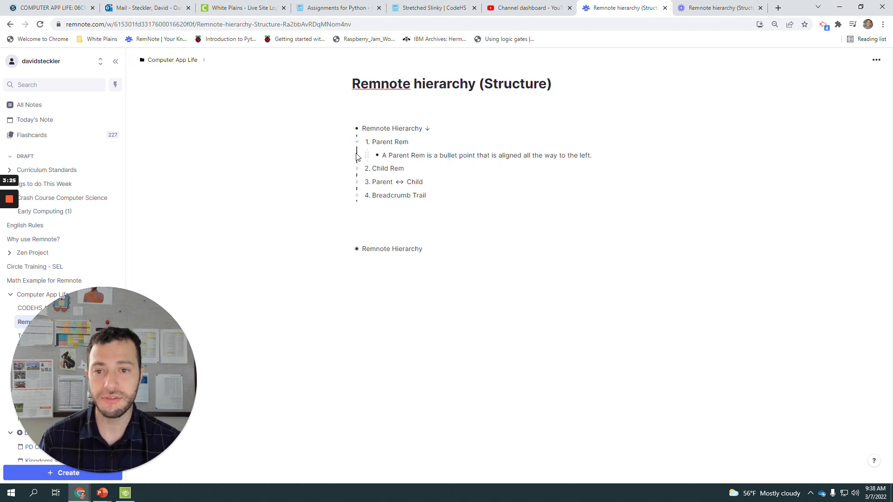
left_click(357, 169)
left_click(356, 204)
left_click(354, 308)
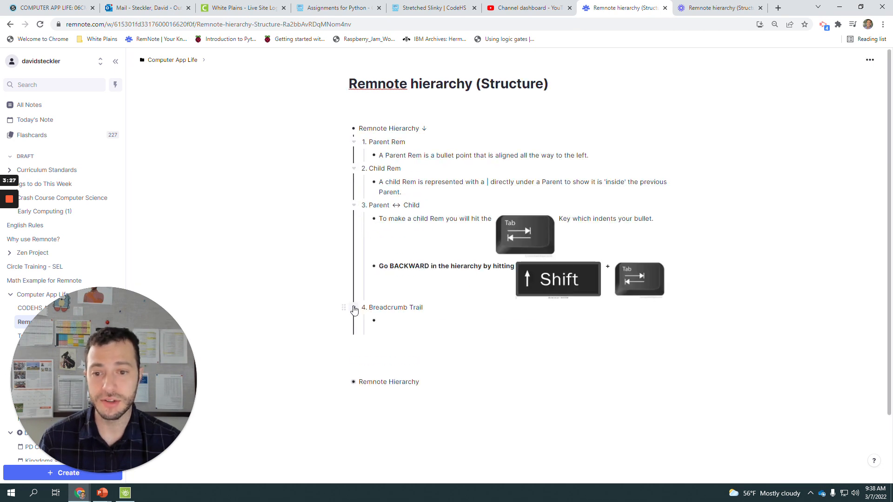